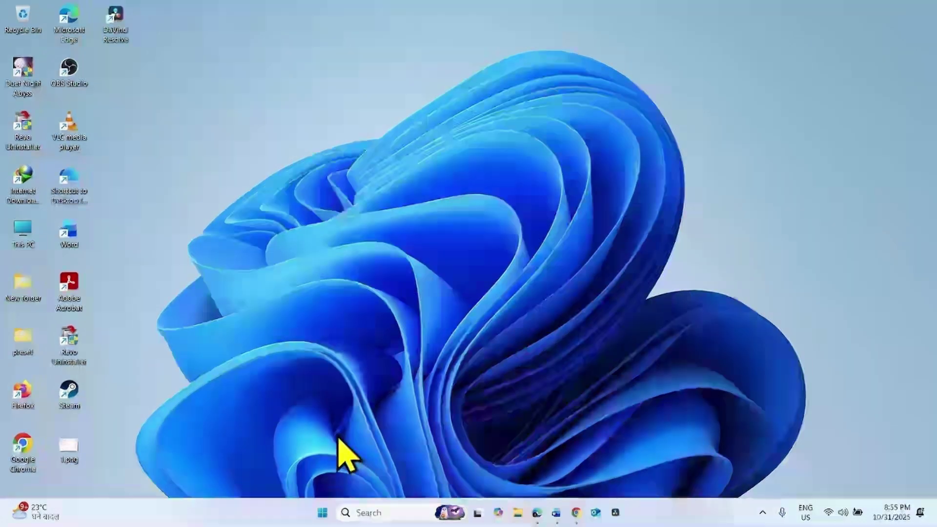
Step: Go to Settings > System > Recovery and choose Reinstall now under Fix problems using Windows Update
{"action": "left_click", "coordinate": [321, 513]}
{"action": "left_click", "coordinate": [339, 157]}
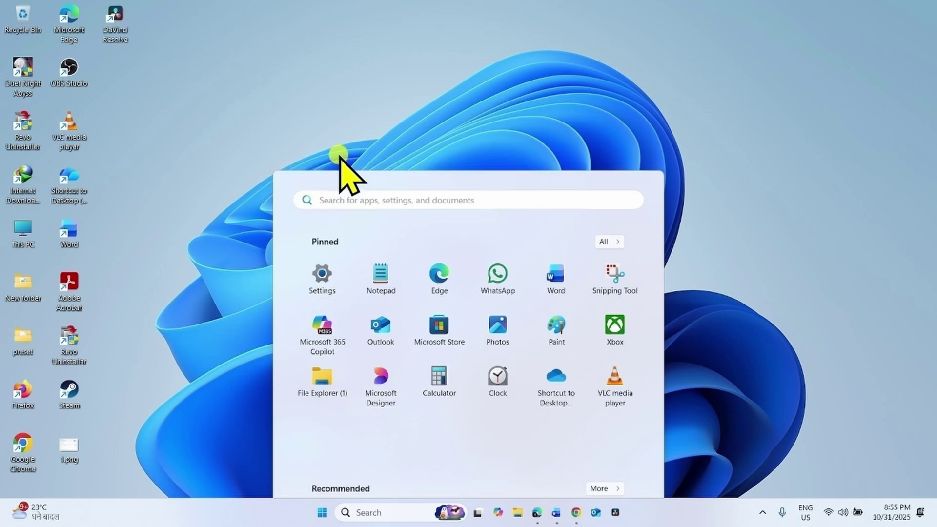
{"action": "left_click", "coordinate": [72, 124]}
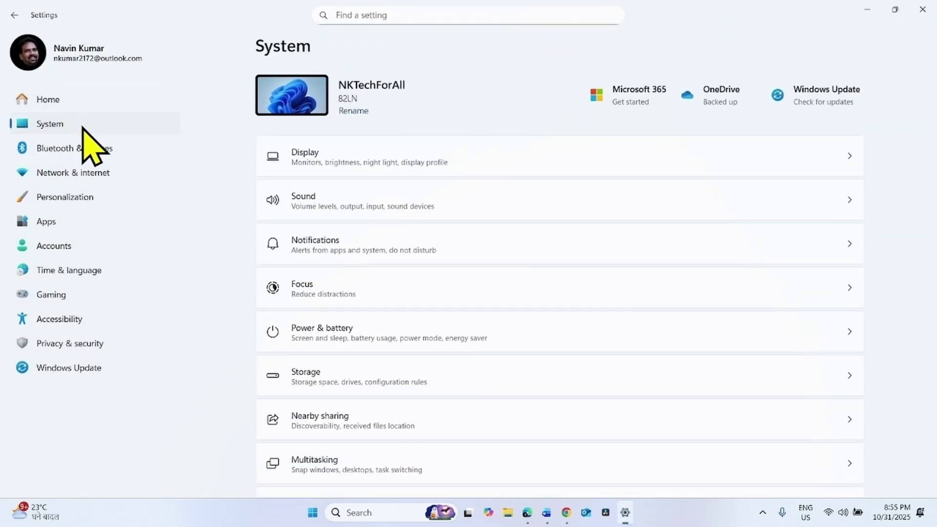
{"action": "scroll", "coordinate": [329, 290], "scroll_direction": "down", "scroll_amount": 8}
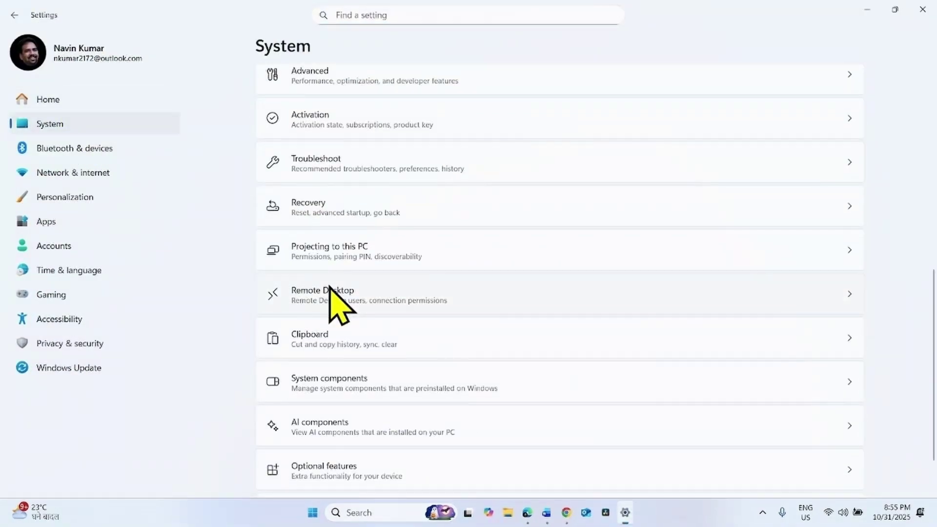
{"action": "left_click", "coordinate": [302, 207]}
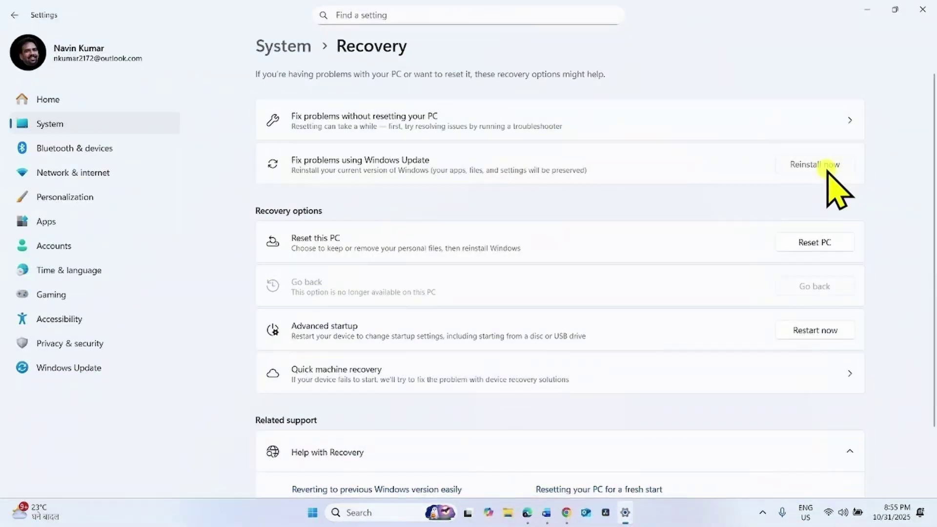
{"action": "left_click", "coordinate": [827, 168]}
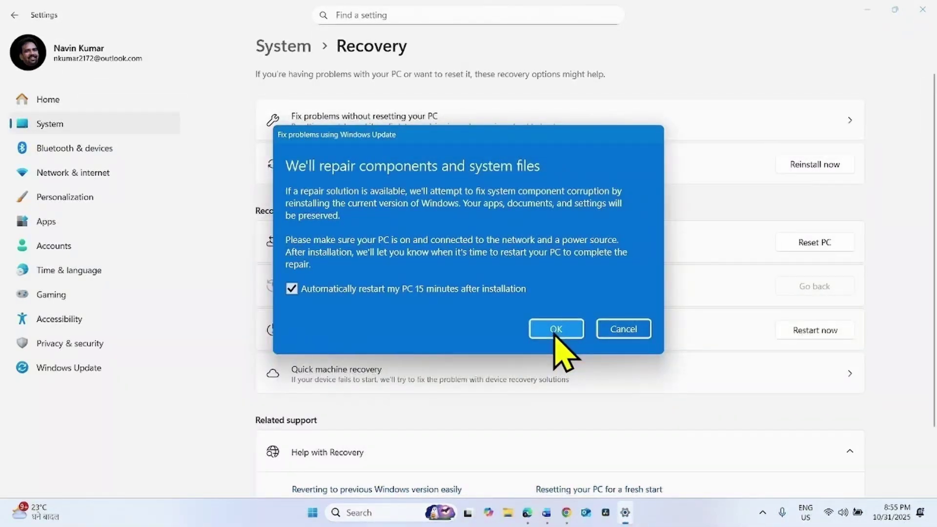
Step: Cancel the repair dialog, check the Windows Update page, and close the Settings window
{"action": "left_click", "coordinate": [623, 329]}
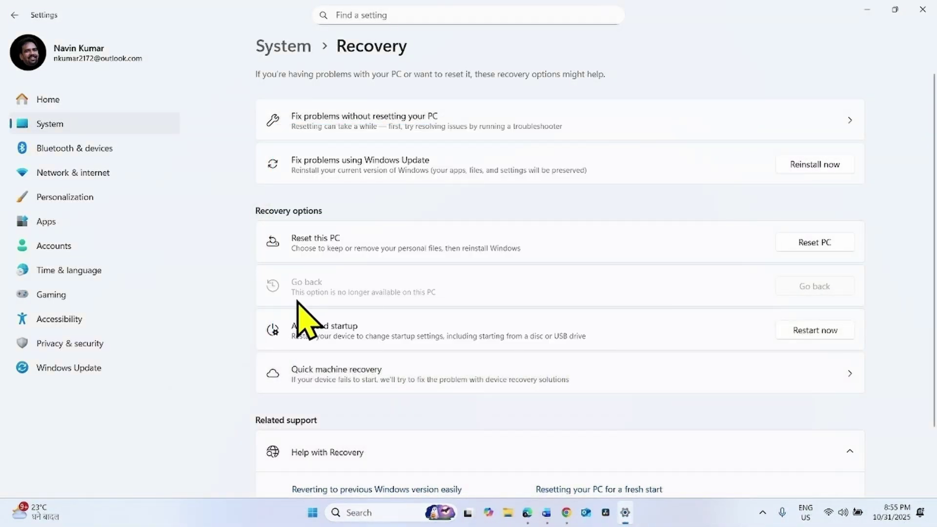
{"action": "left_click", "coordinate": [69, 370]}
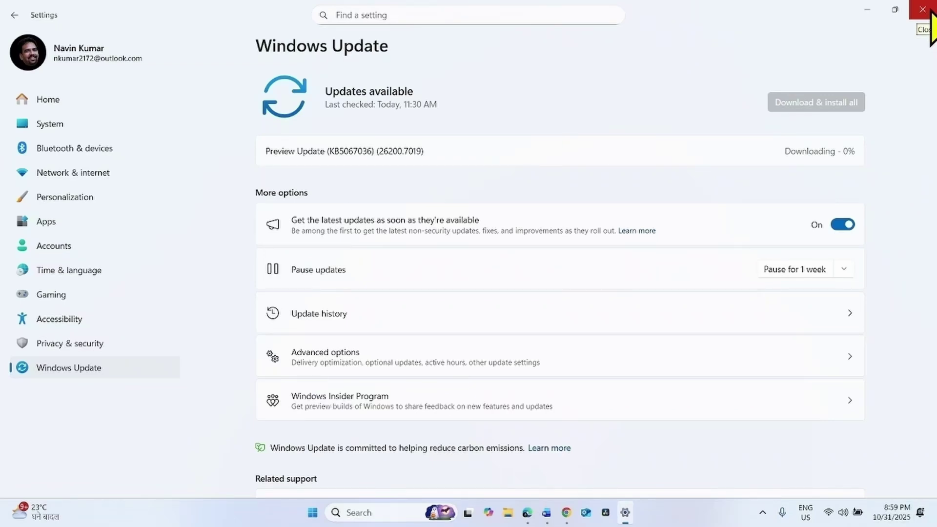
{"action": "left_click", "coordinate": [930, 11]}
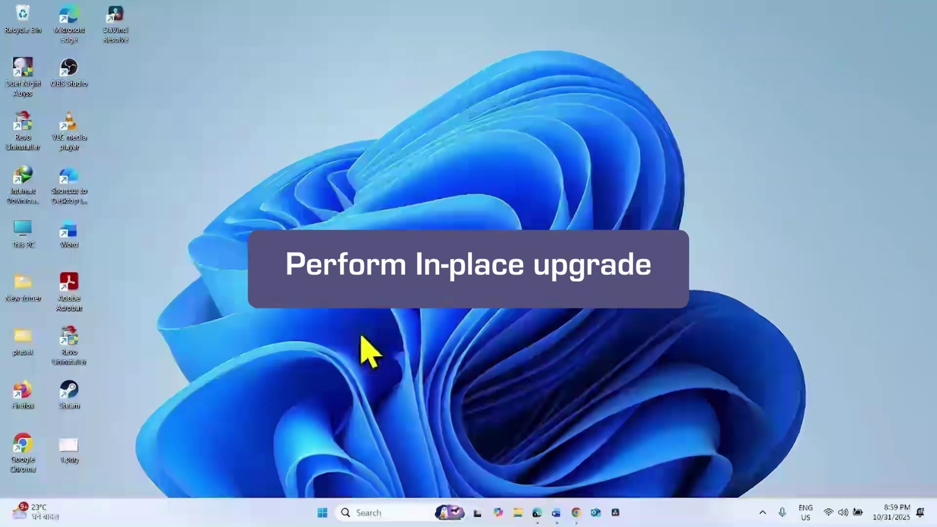
Step: Open a new maximized Chrome window and search Google for 'windows 11 download assistant'
{"action": "right_click", "coordinate": [575, 513]}
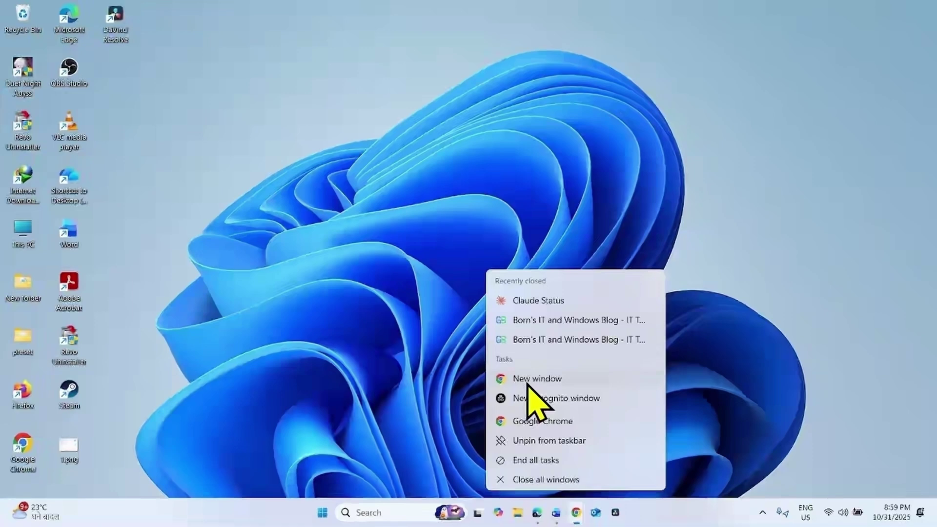
{"action": "left_click", "coordinate": [532, 380]}
{"action": "left_click", "coordinate": [797, 18]}
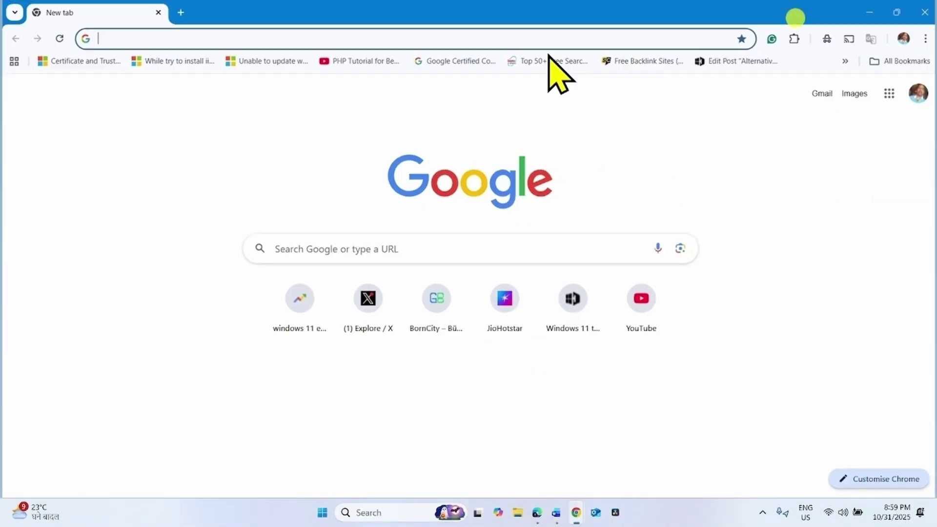
{"action": "left_click", "coordinate": [160, 39]}
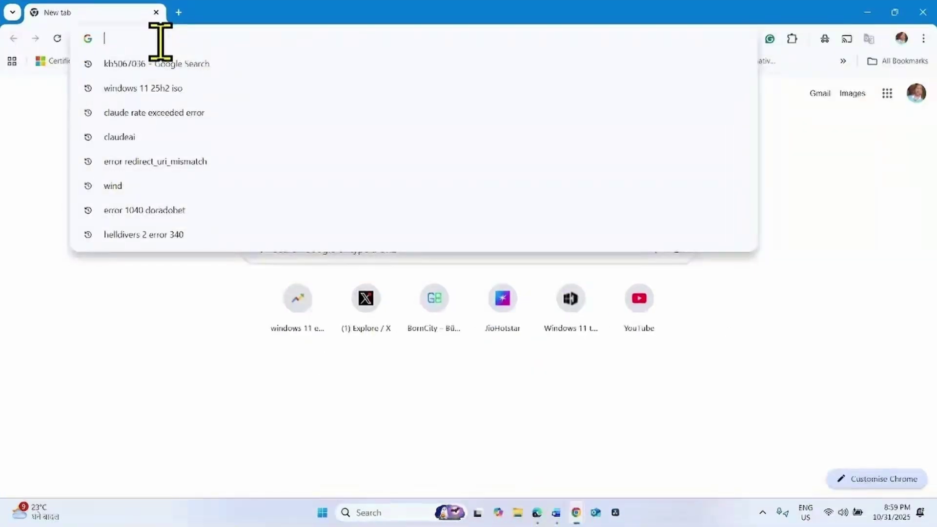
{"action": "type", "text": "windows 11"}
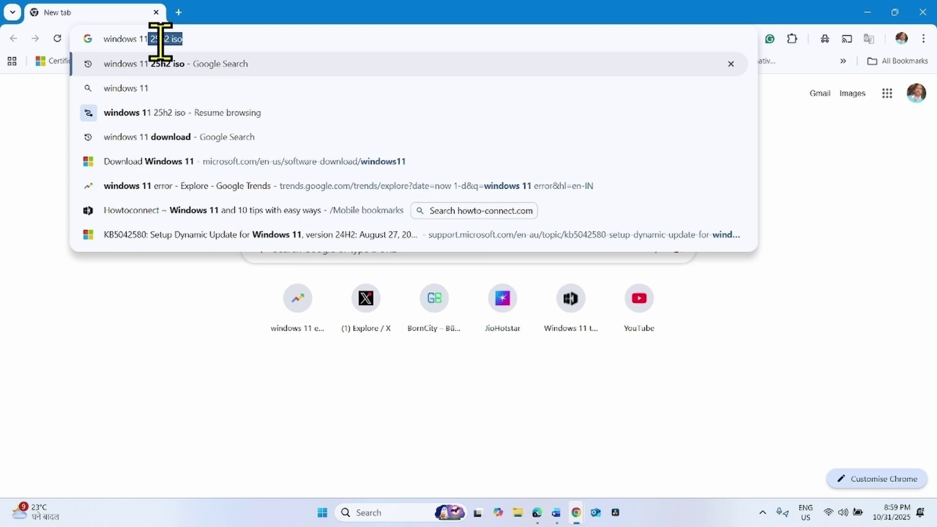
{"action": "type", "text": " download"}
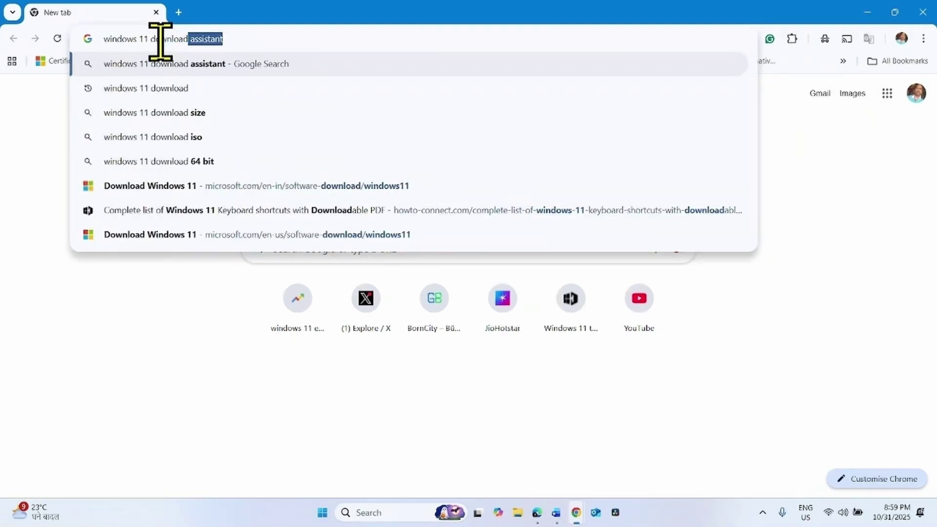
{"action": "key", "text": "Return"}
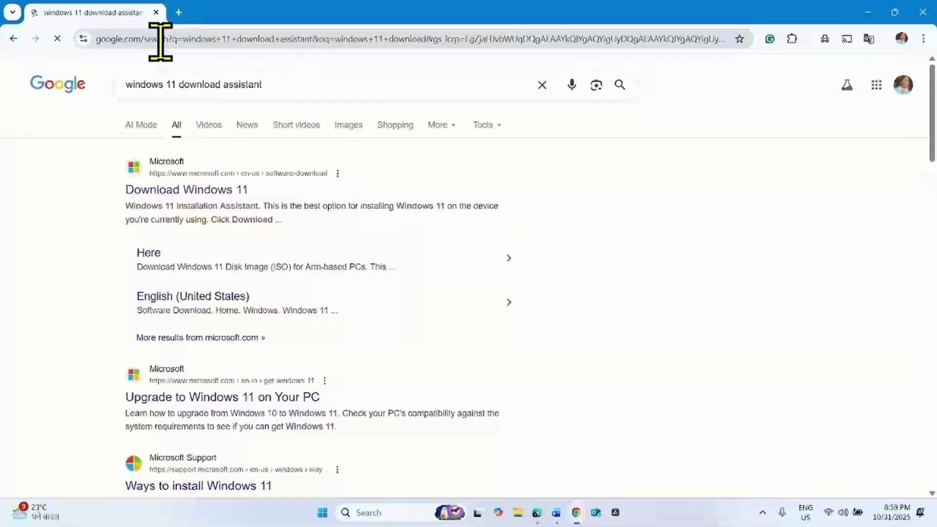
Step: Open Microsoft's Download Windows 11 page and scroll down to the ISO download section
{"action": "left_click", "coordinate": [198, 191]}
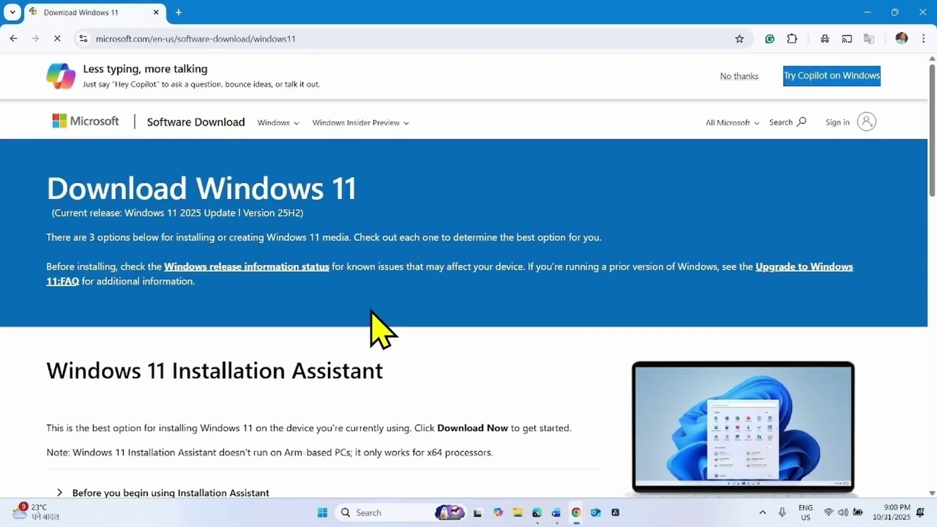
{"action": "scroll", "coordinate": [371, 312], "scroll_direction": "down", "scroll_amount": 8}
{"action": "scroll", "coordinate": [371, 312], "scroll_direction": "down", "scroll_amount": 8}
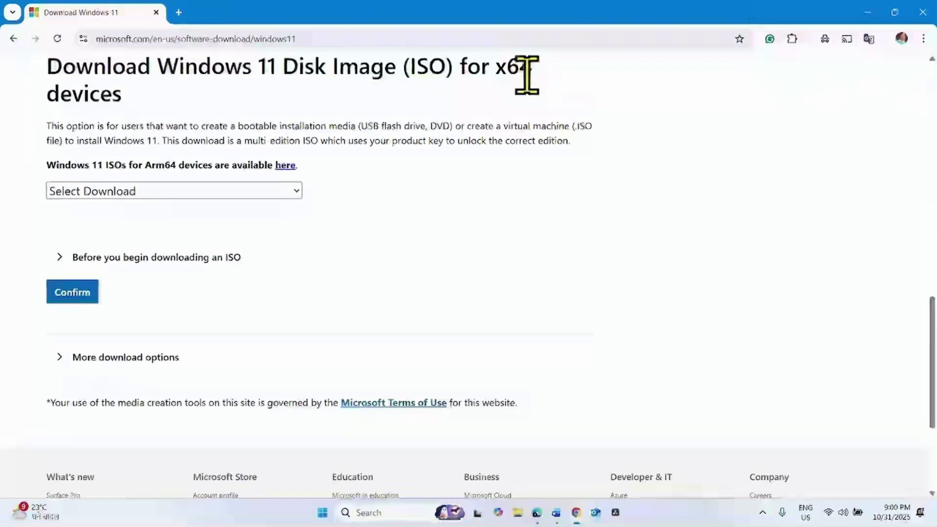
Step: Select and confirm the Windows 11 multi-edition ISO for x64 devices
{"action": "left_click", "coordinate": [118, 191]}
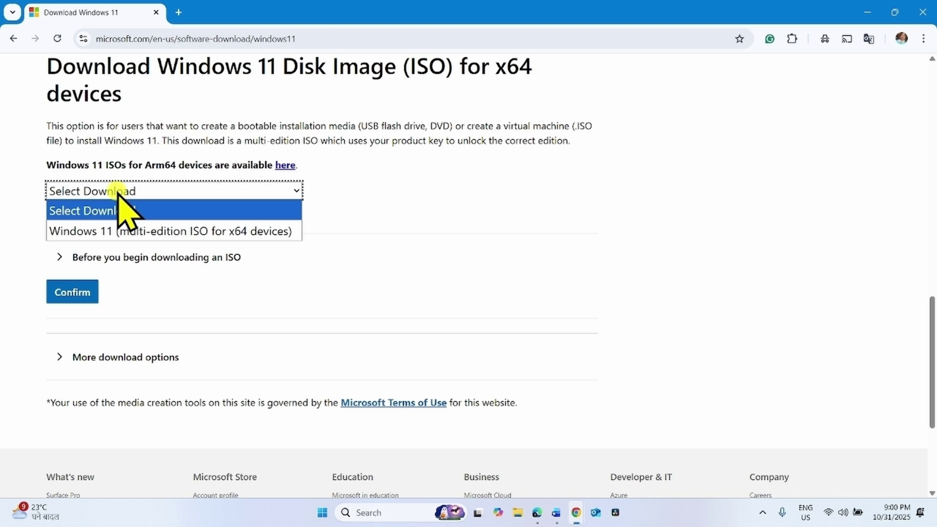
{"action": "left_click", "coordinate": [117, 232]}
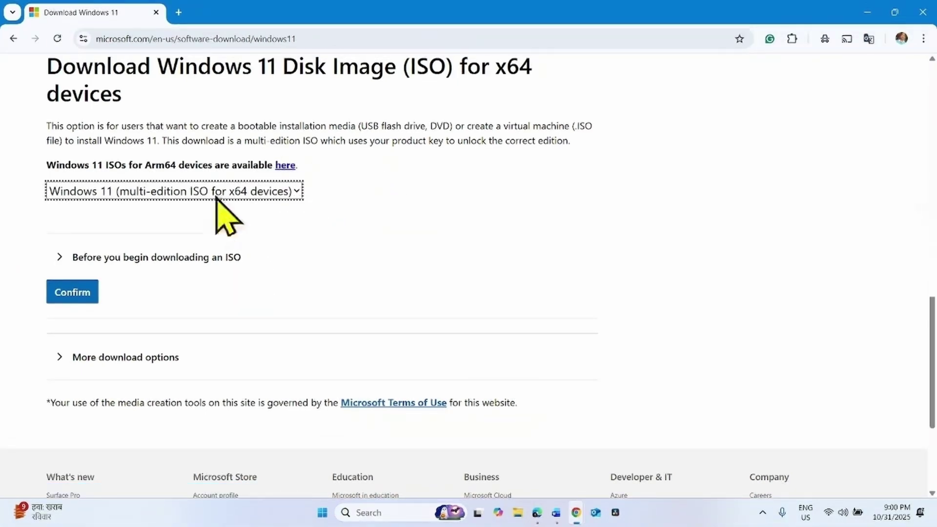
{"action": "left_click", "coordinate": [58, 295]}
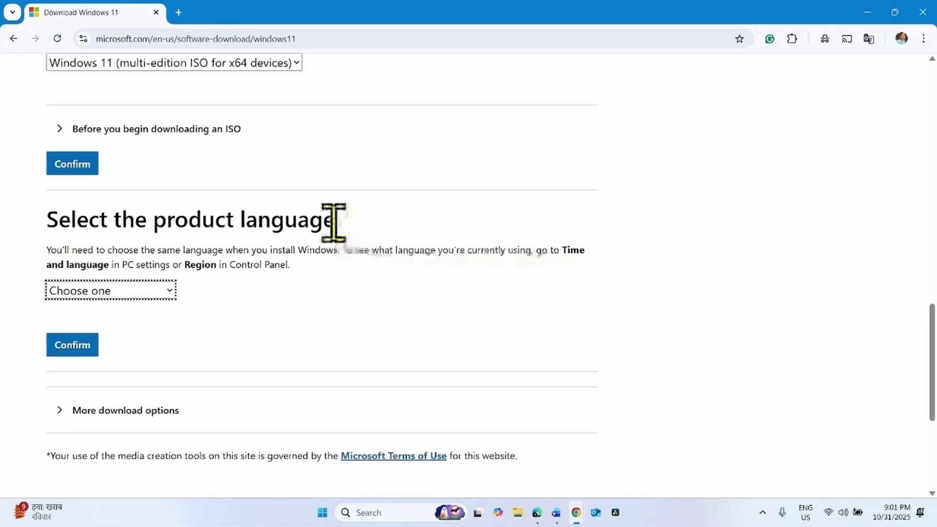
{"action": "left_click_drag", "start_coordinate": [331, 221], "coordinate": [42, 234]}
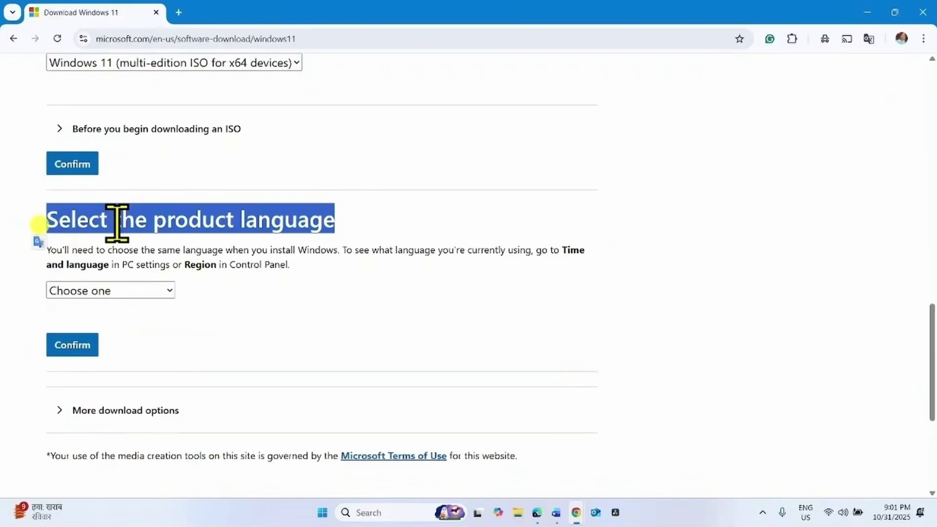
{"action": "left_click", "coordinate": [293, 253]}
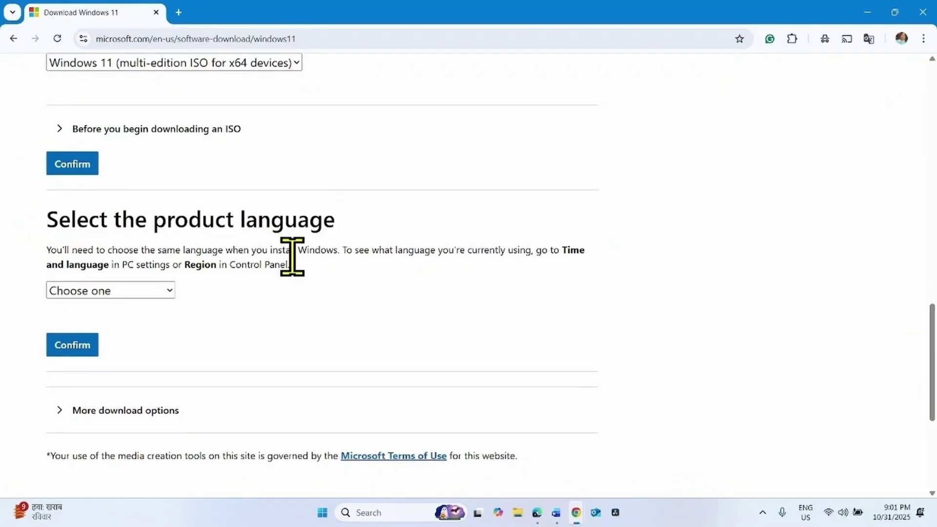
Step: Open Time & language > Language & region to see English (United States) as the display language
{"action": "left_click", "coordinate": [323, 512]}
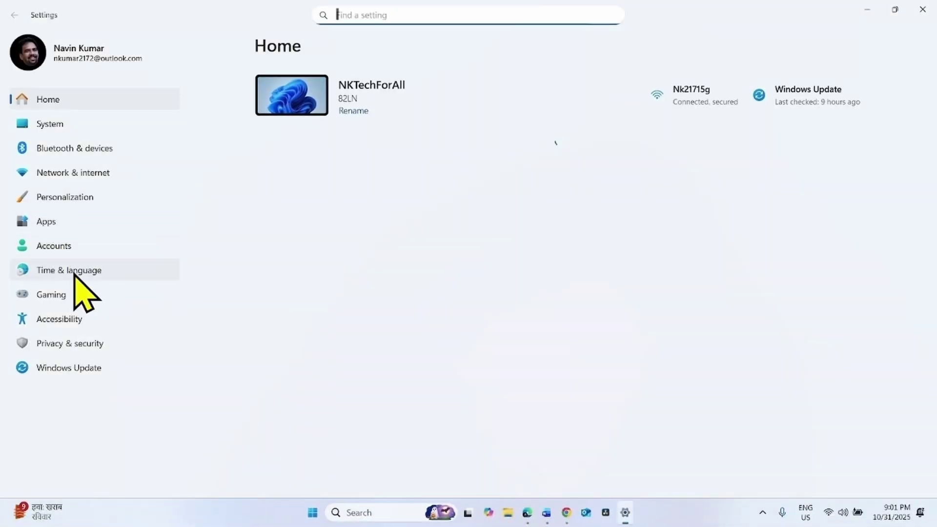
{"action": "left_click", "coordinate": [75, 272]}
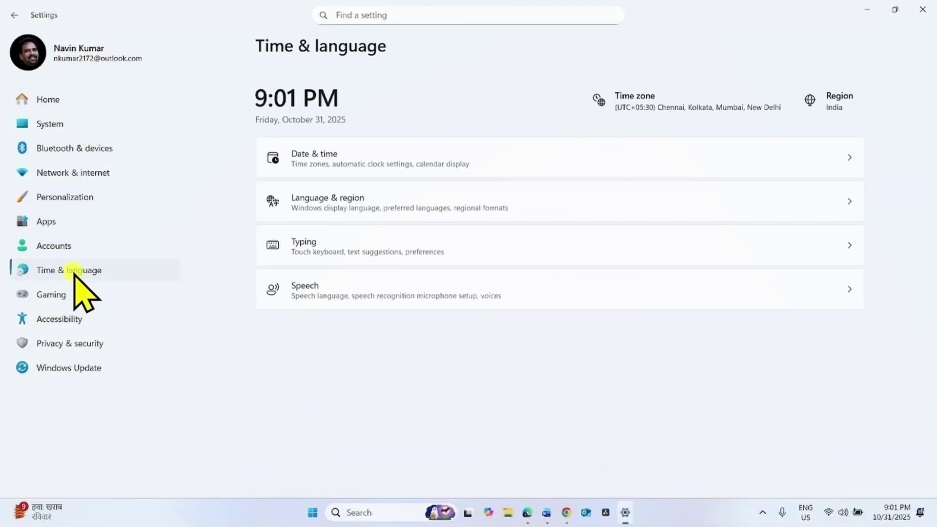
{"action": "left_click", "coordinate": [405, 201]}
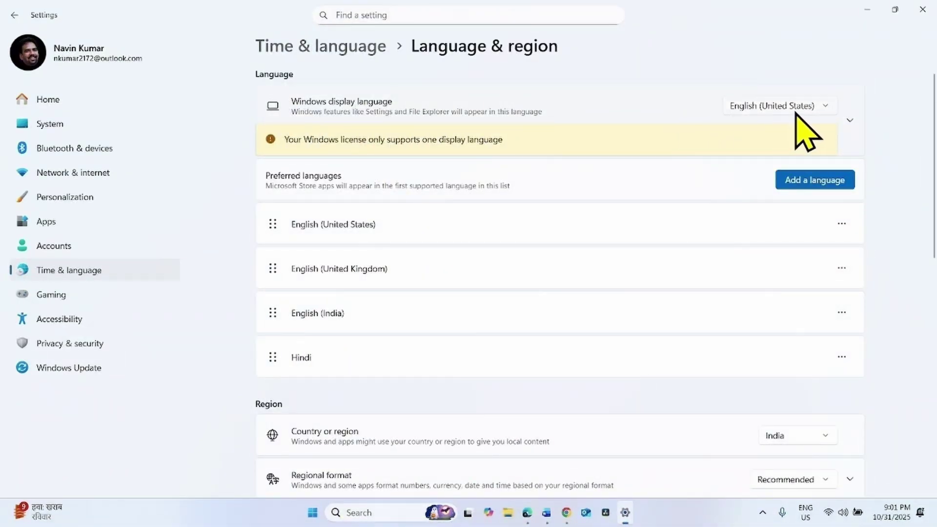
Step: Confirm English (United States) as the product language and start the 64-bit ISO download
{"action": "left_click", "coordinate": [924, 9]}
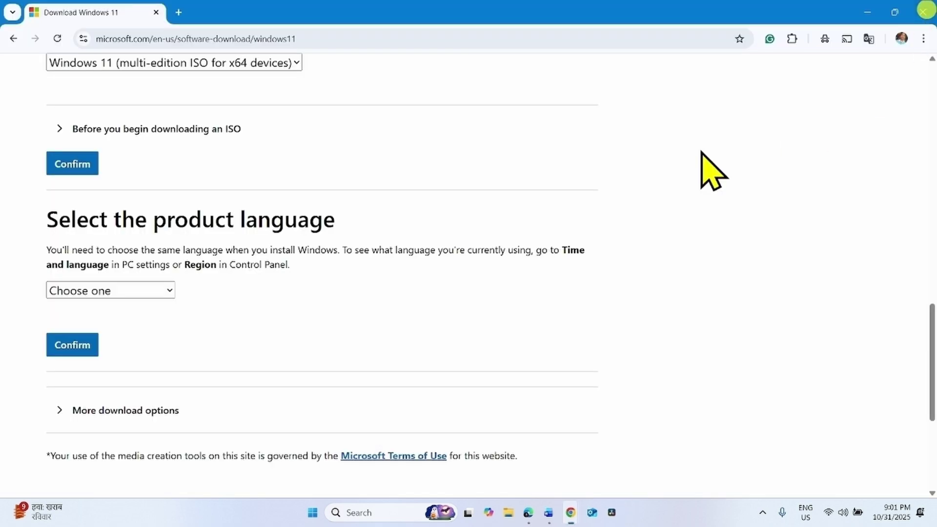
{"action": "left_click", "coordinate": [90, 291]}
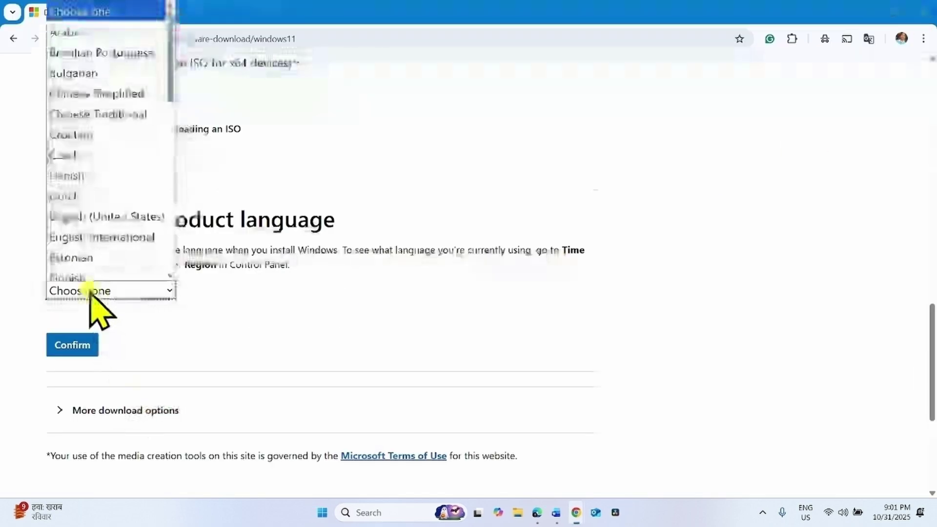
{"action": "left_click", "coordinate": [87, 211]}
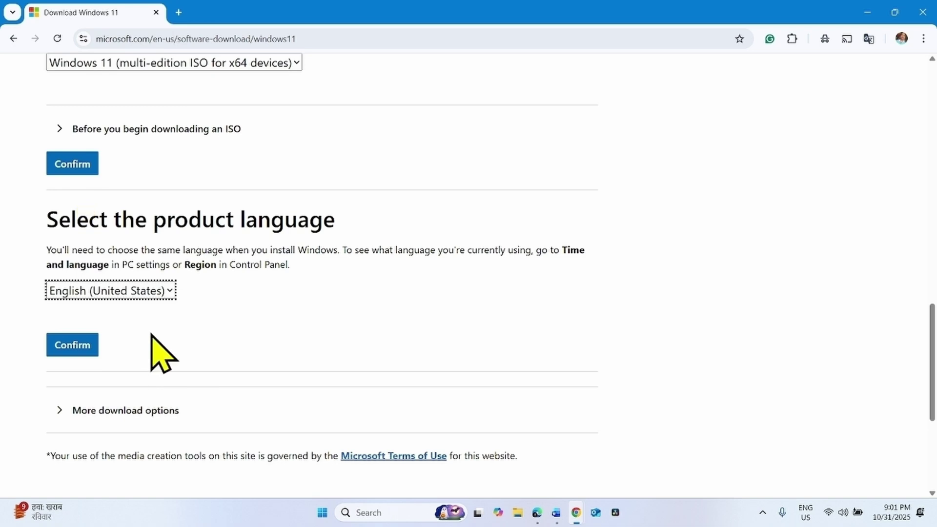
{"action": "left_click", "coordinate": [64, 353]}
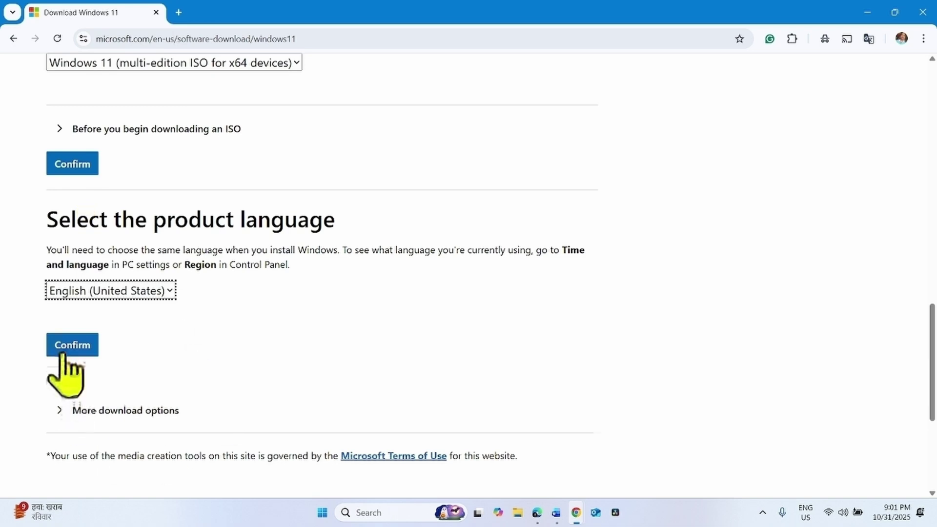
{"action": "left_click", "coordinate": [63, 353]}
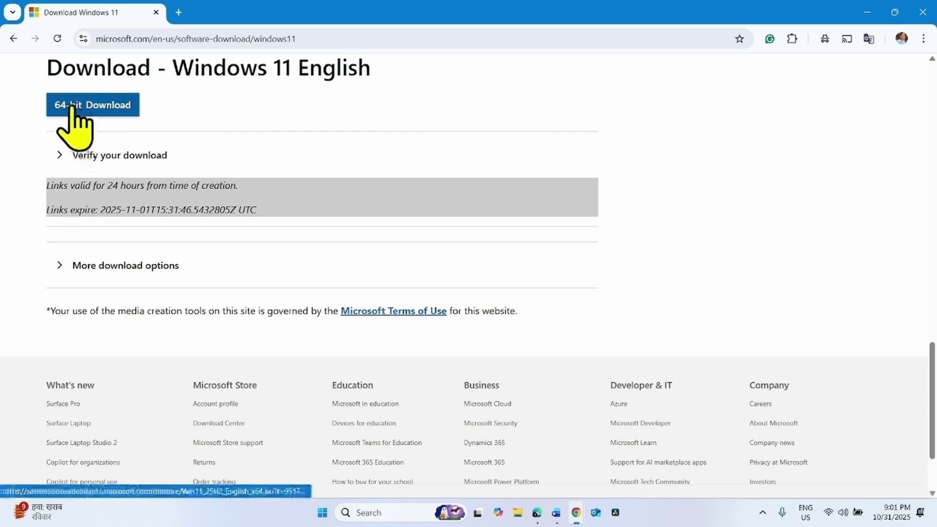
{"action": "left_click", "coordinate": [82, 109]}
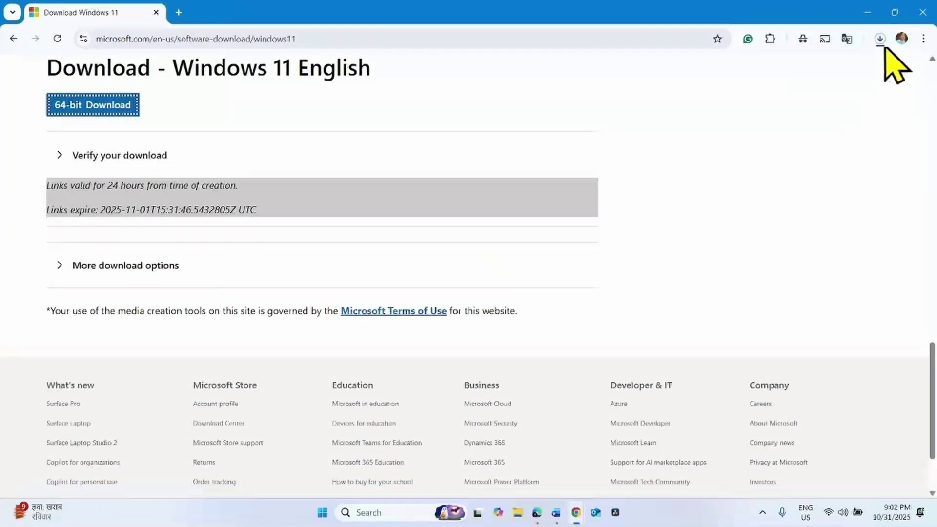
{"action": "left_click", "coordinate": [881, 40]}
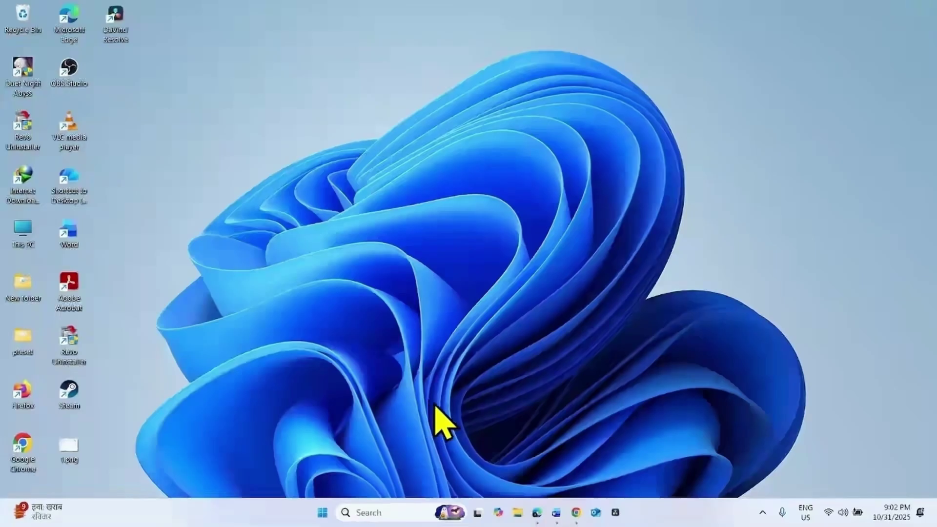
Step: Mount Win11_25H2_English_x64.iso from Downloads and run setup.exe from DVD Drive (E:)
{"action": "left_click", "coordinate": [518, 514]}
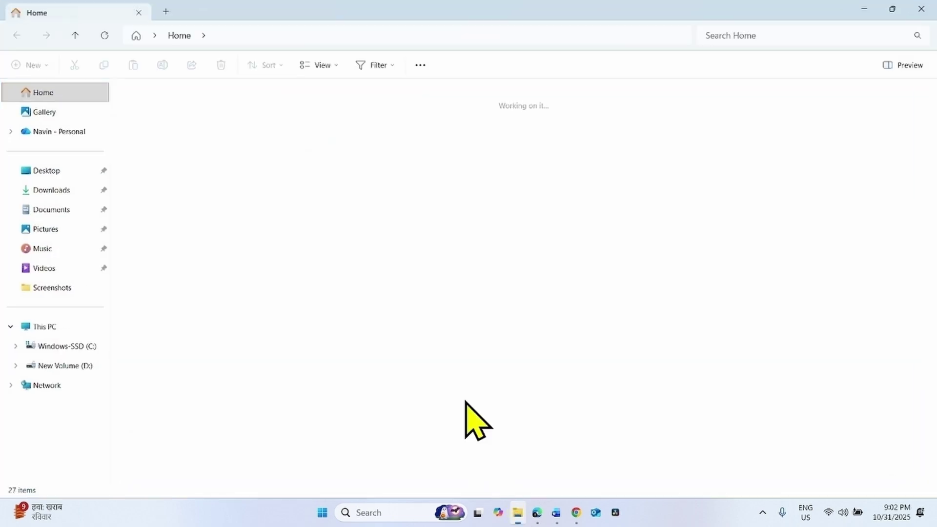
{"action": "left_click", "coordinate": [51, 190]}
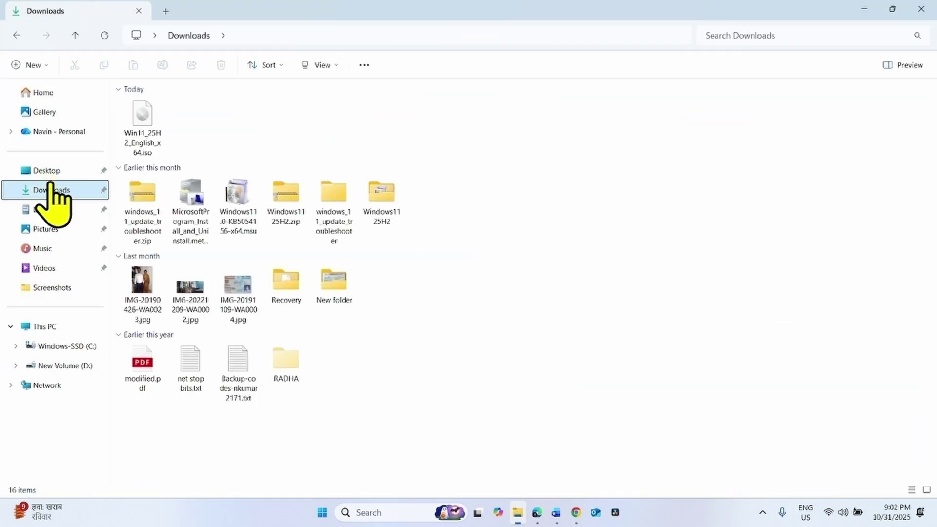
{"action": "left_click", "coordinate": [141, 127]}
{"action": "right_click", "coordinate": [146, 134]}
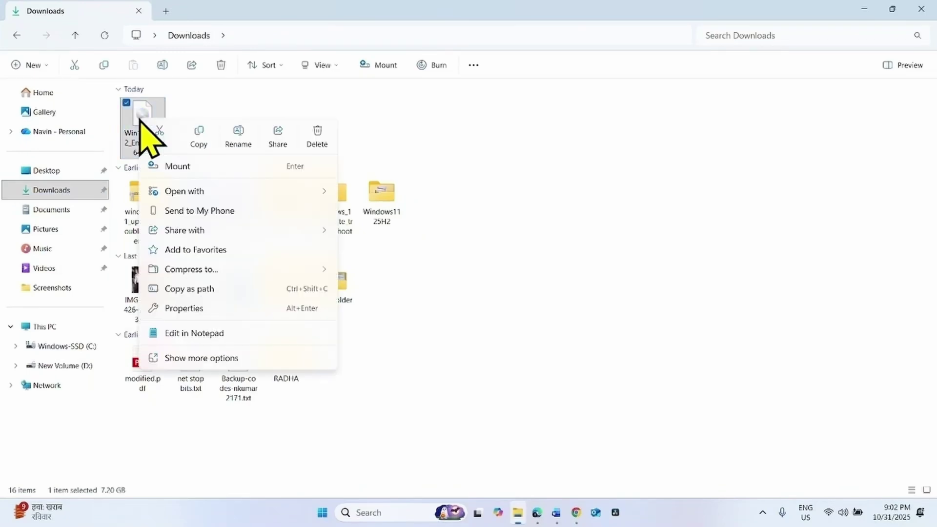
{"action": "left_click", "coordinate": [202, 171]}
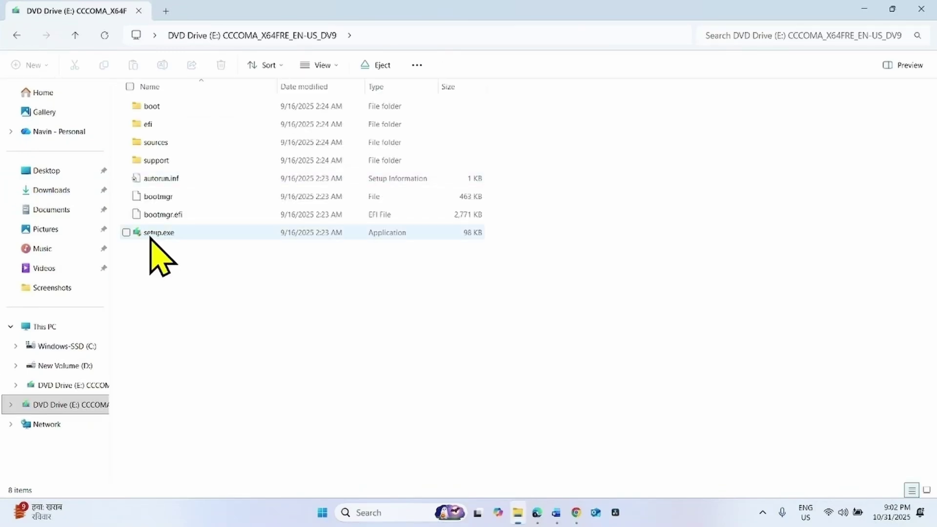
{"action": "right_click", "coordinate": [151, 237]}
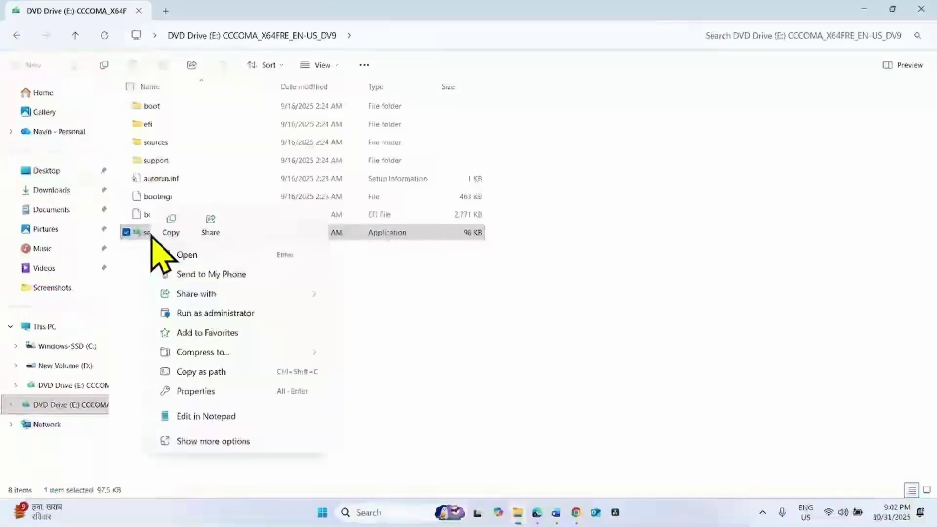
{"action": "left_click", "coordinate": [205, 256]}
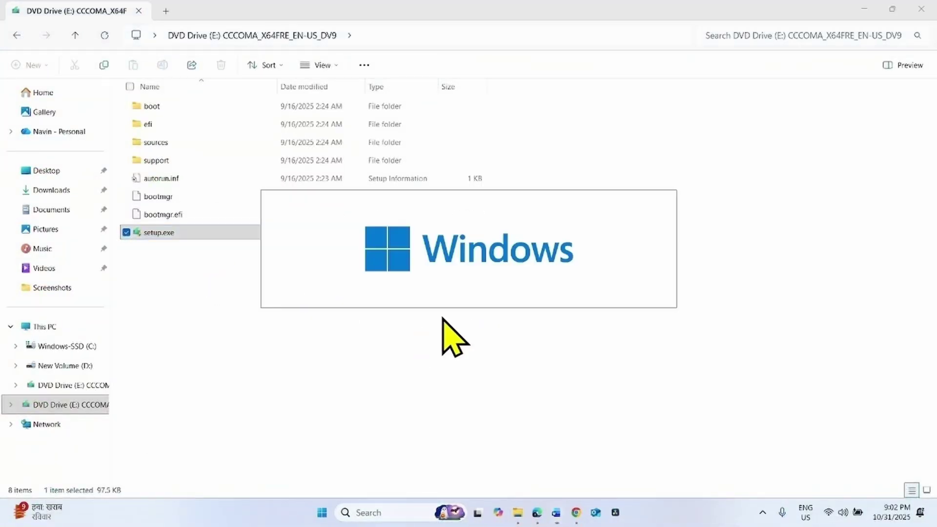
Step: Close Explorer, decline installation feedback, and accept the license terms in Windows 11 Setup
{"action": "left_click", "coordinate": [921, 9]}
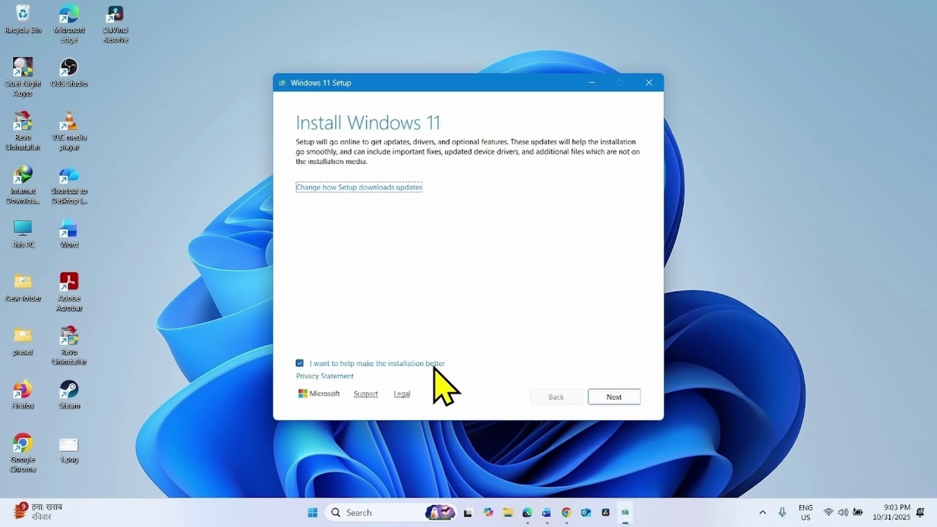
{"action": "left_click", "coordinate": [299, 363]}
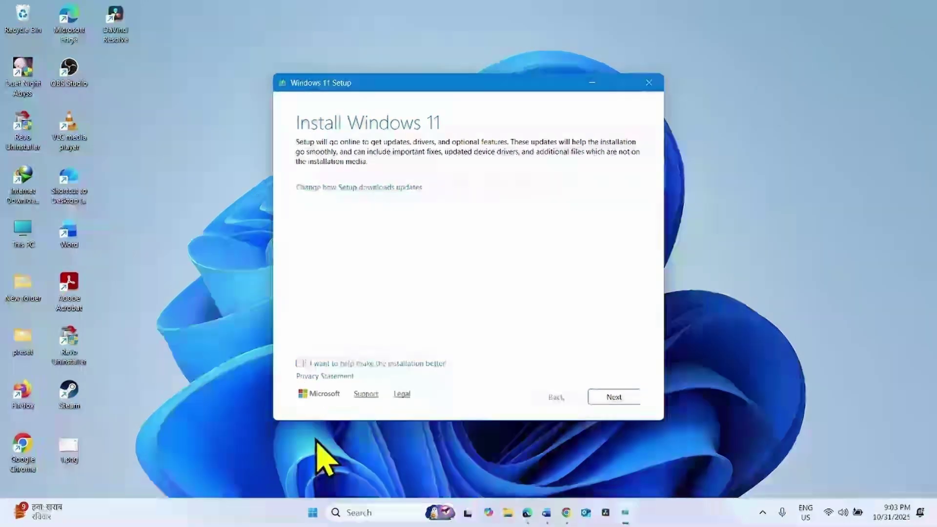
{"action": "left_click", "coordinate": [616, 397]}
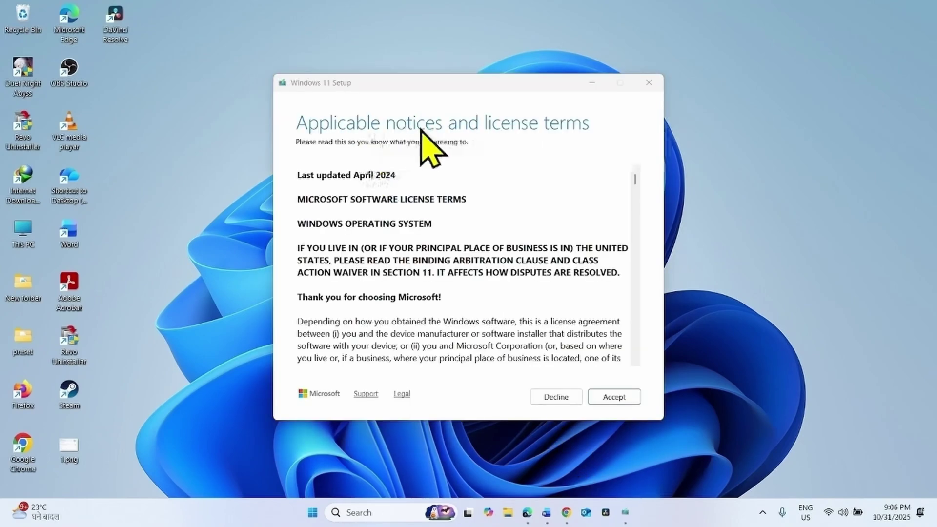
{"action": "left_click", "coordinate": [610, 398]}
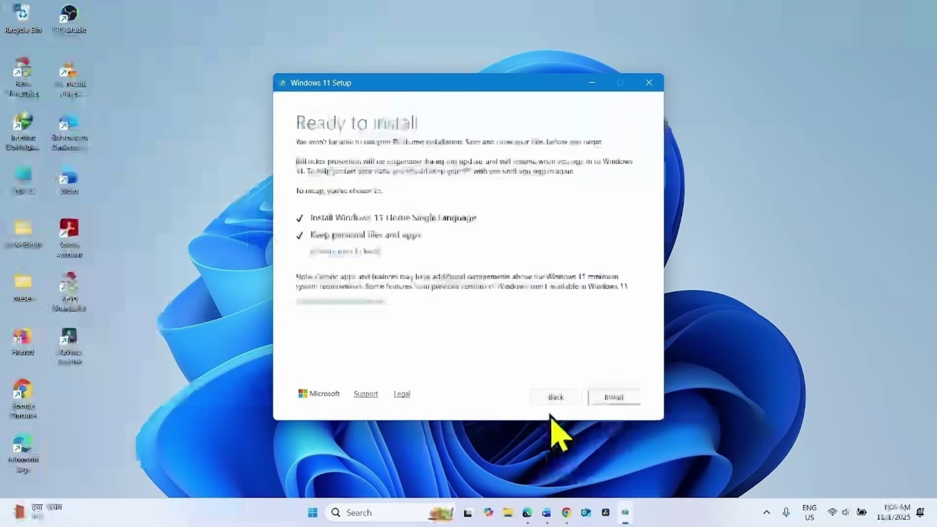
Step: Start the in-place upgrade from the Ready to install summary
{"action": "left_click", "coordinate": [613, 397]}
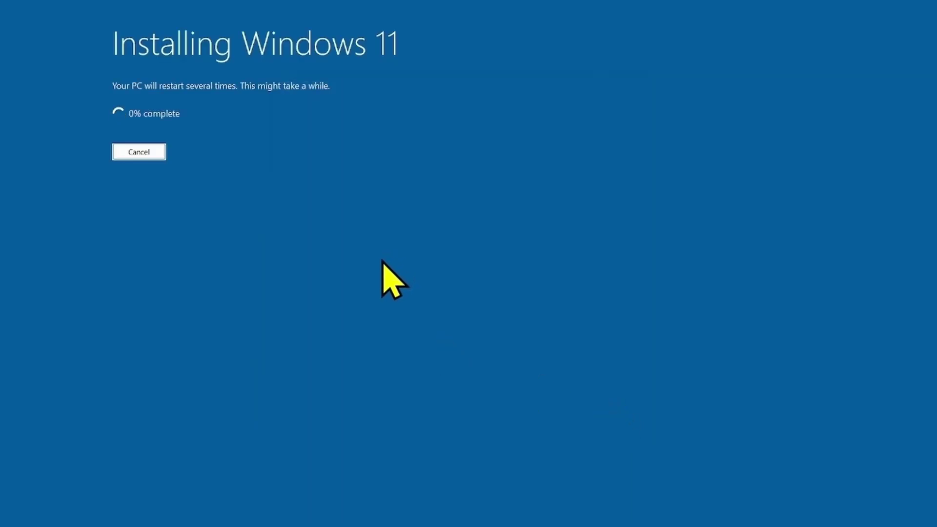